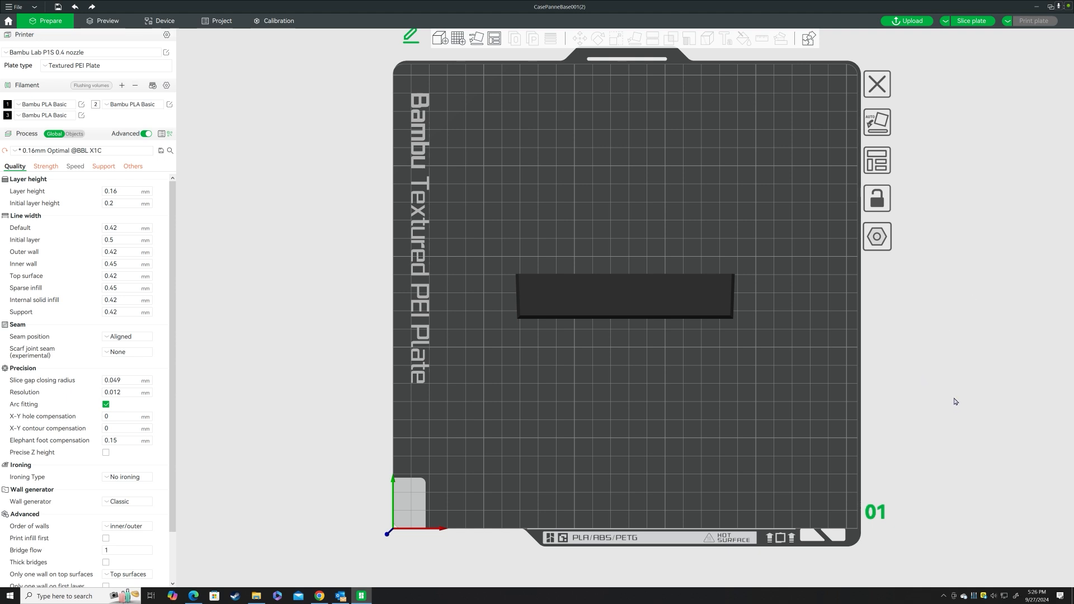
Start a text shape on the nameplate base and set its font to Arial.
scroll(618, 381, up, 5)
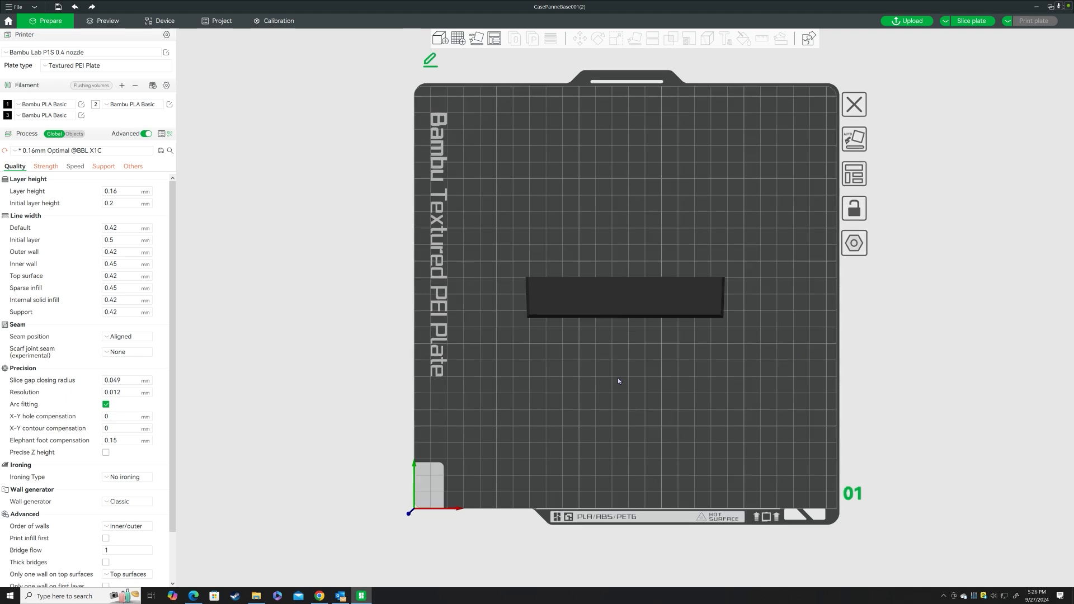
scroll(618, 381, up, 3)
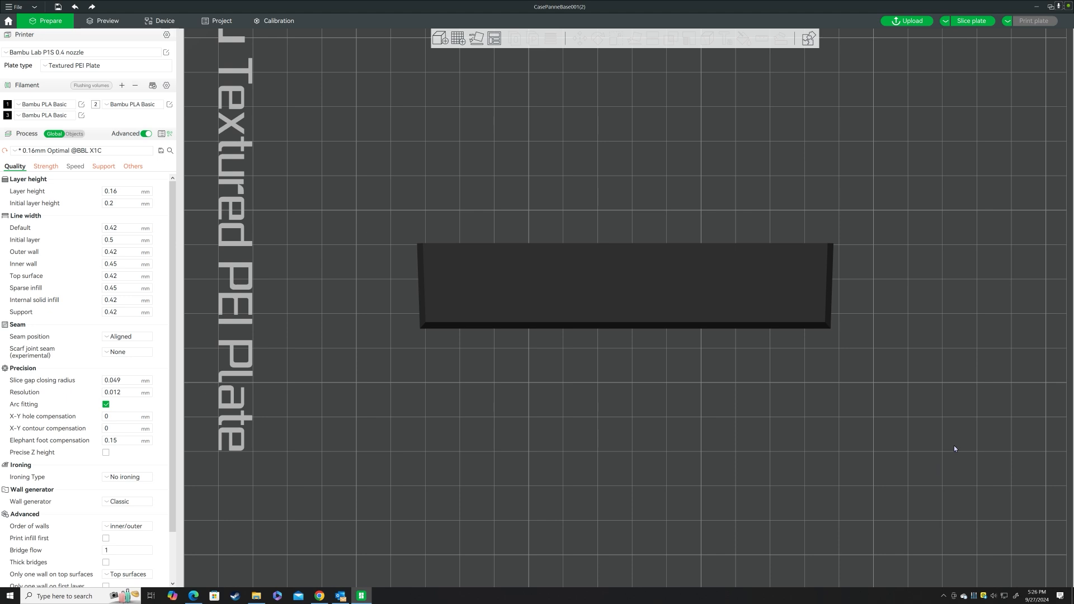
click(631, 292)
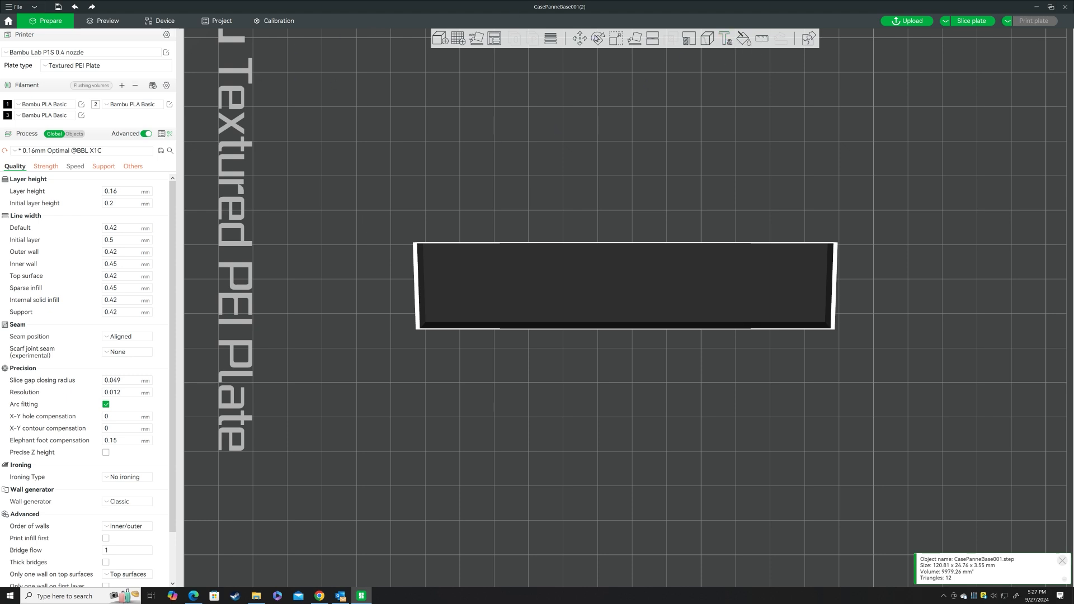
click(1039, 241)
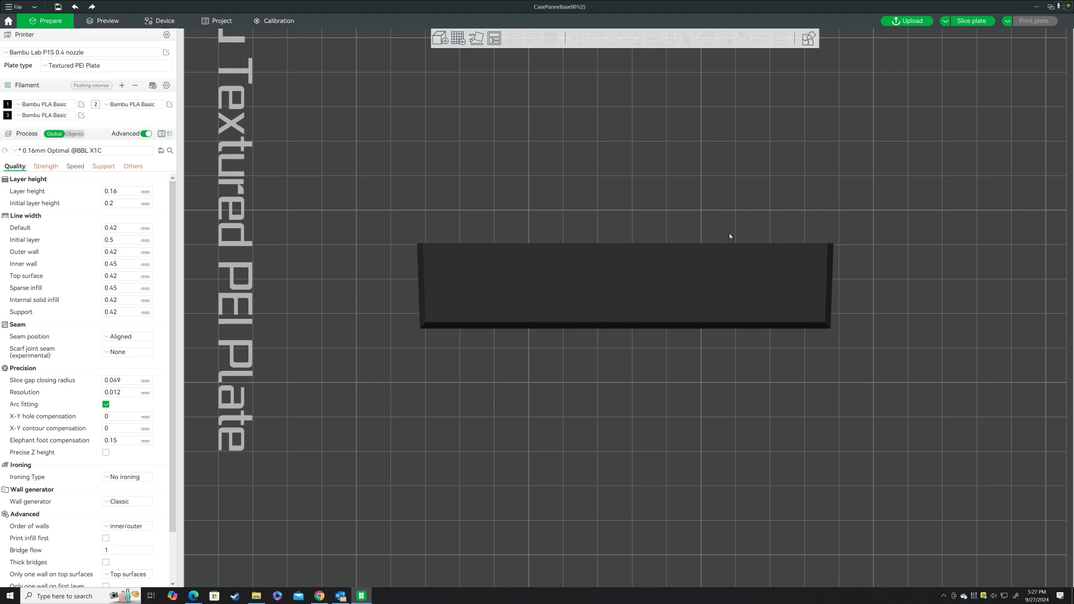
click(625, 270)
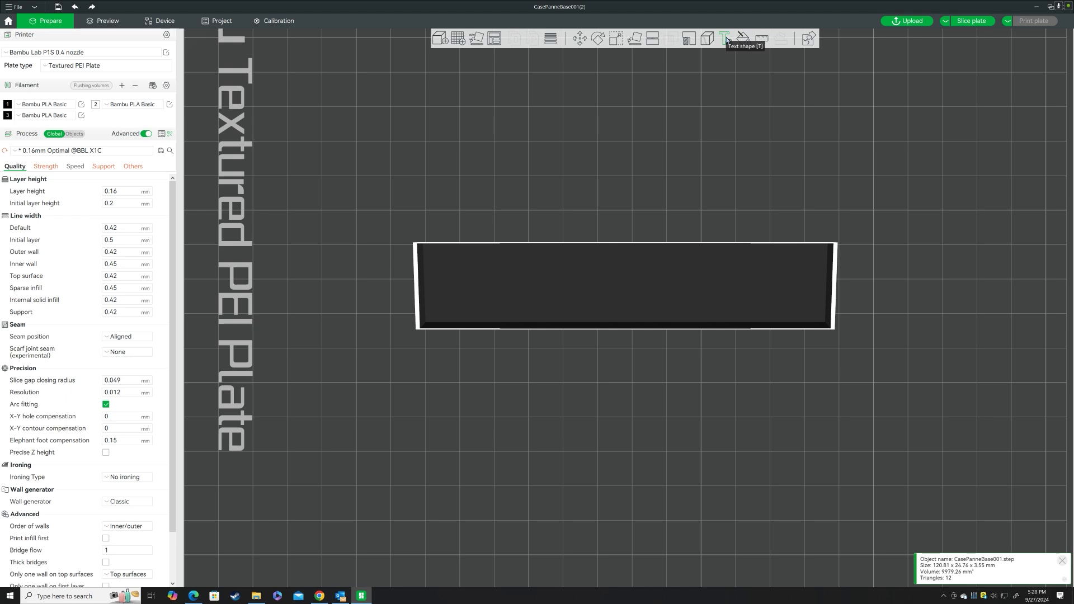
click(725, 38)
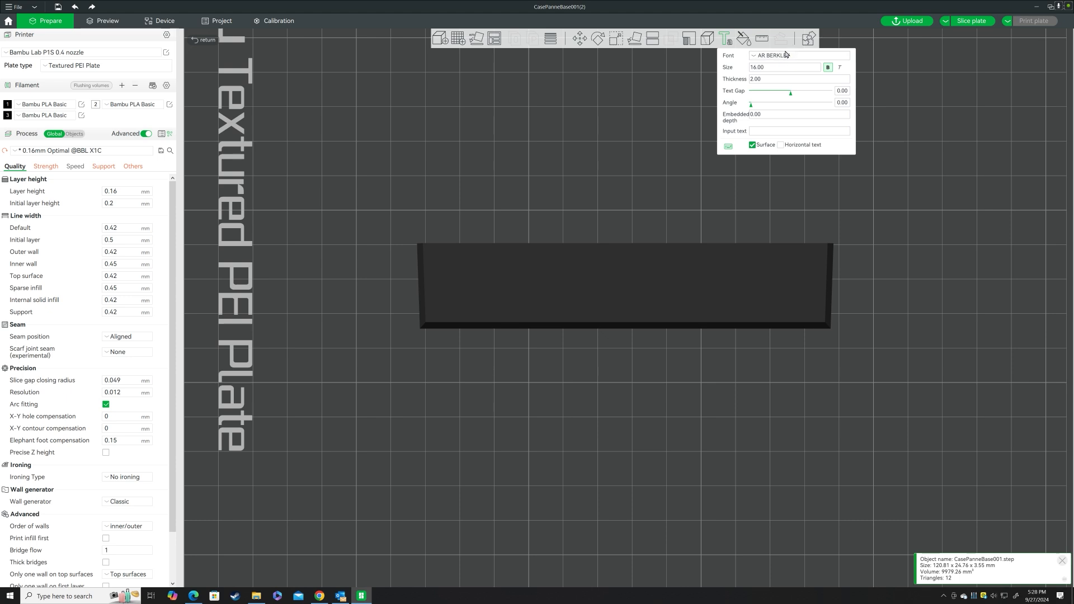
click(780, 56)
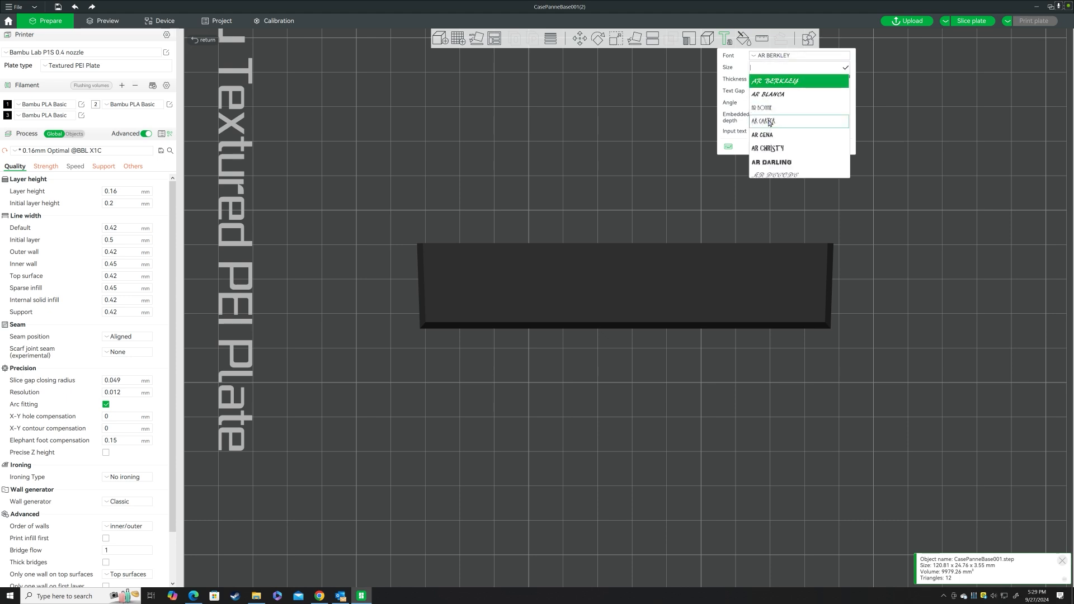
scroll(769, 120, down, 1)
scroll(770, 121, down, 5)
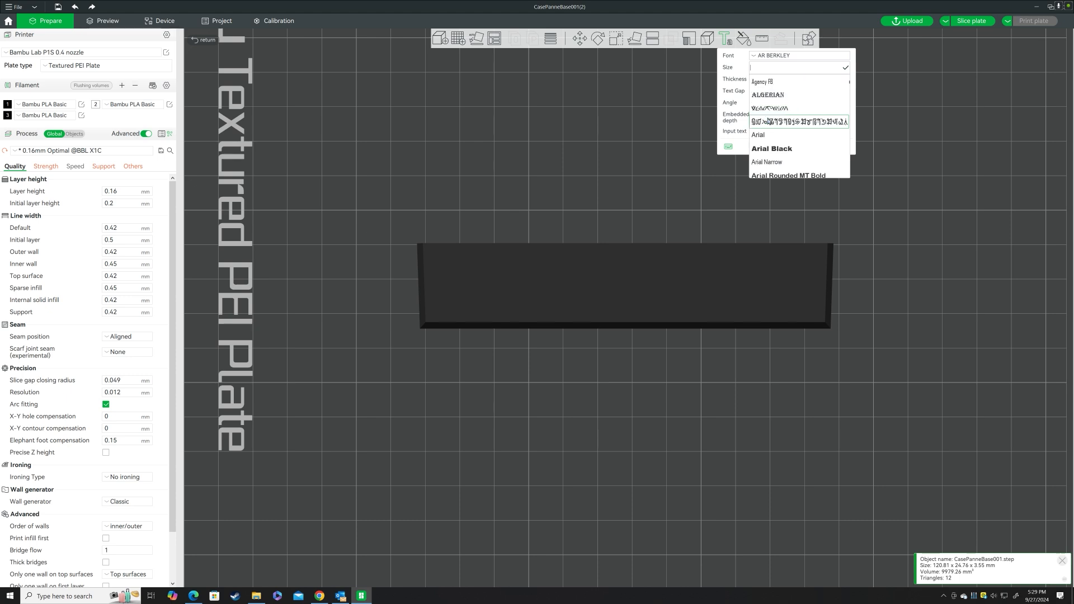
click(759, 136)
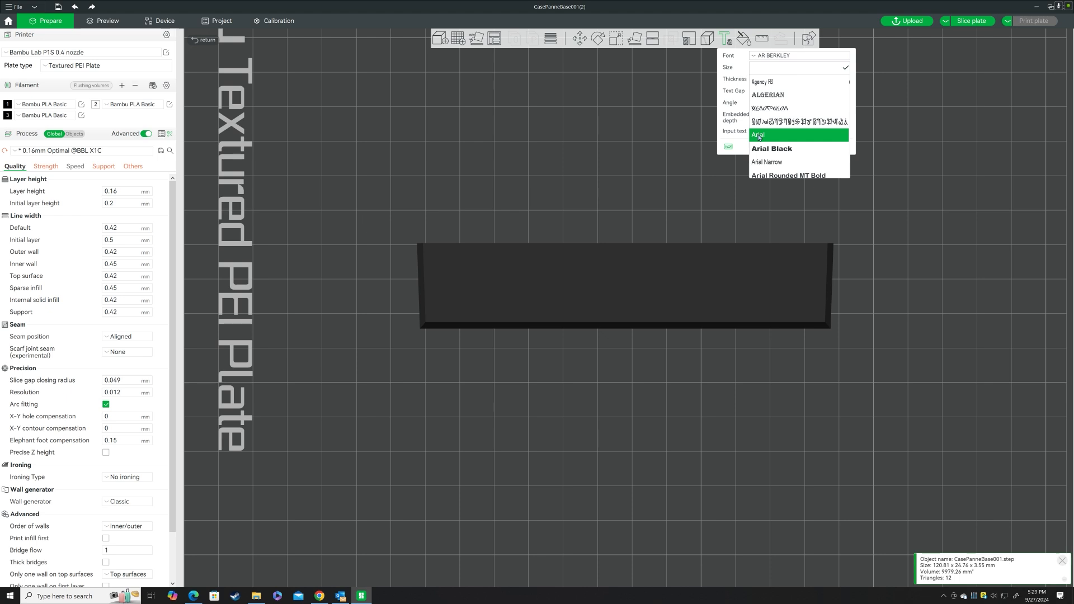
click(759, 136)
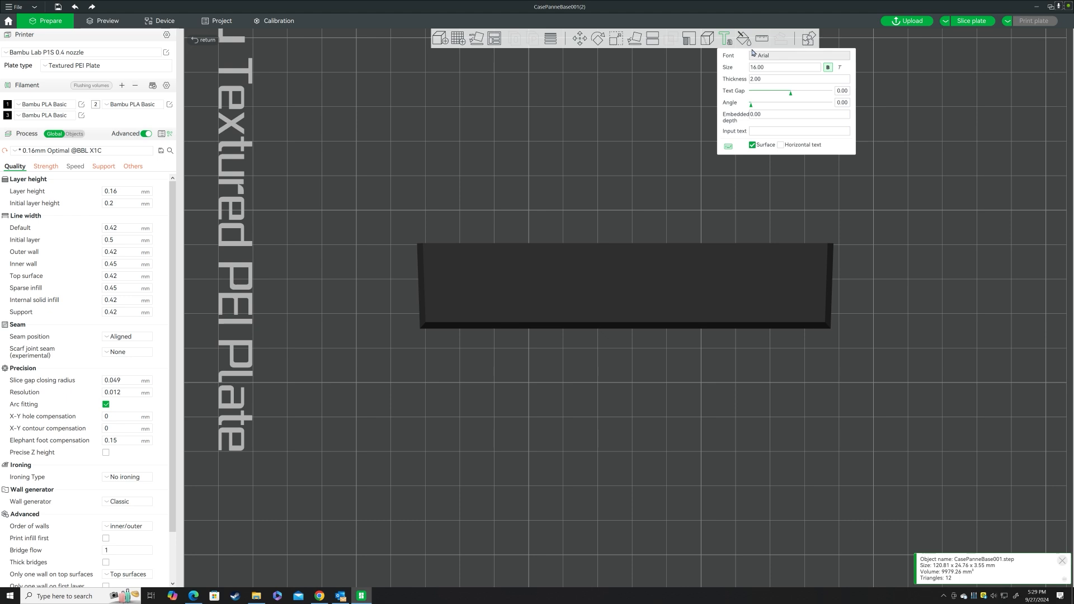
Set the text size to 12 and enter the person's full name as the text.
click(758, 68)
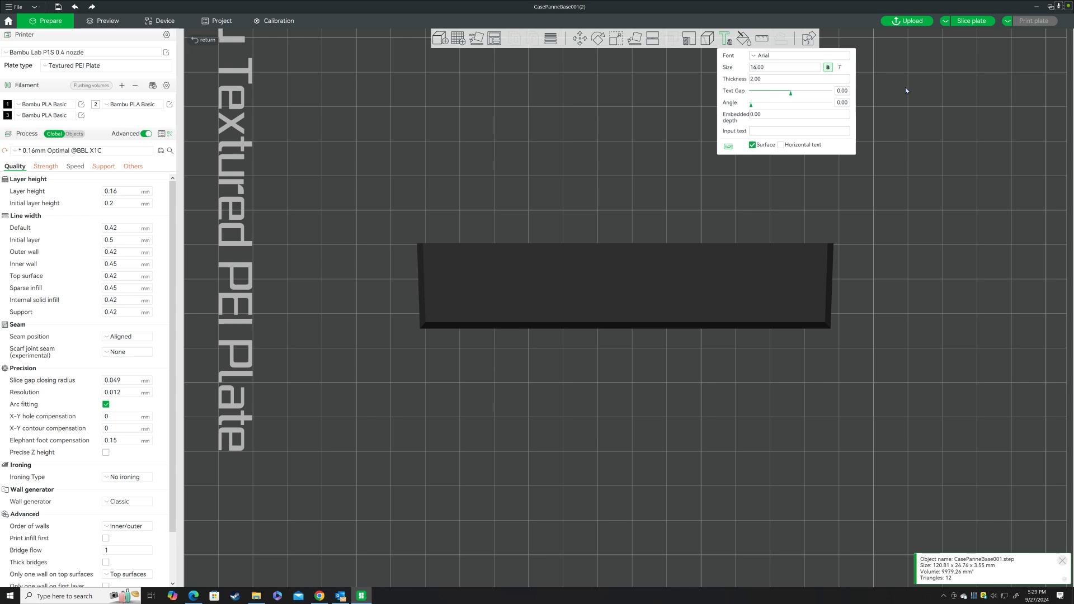
key(BackSpace)
text(2)
text(id)
text(E. Glenn)
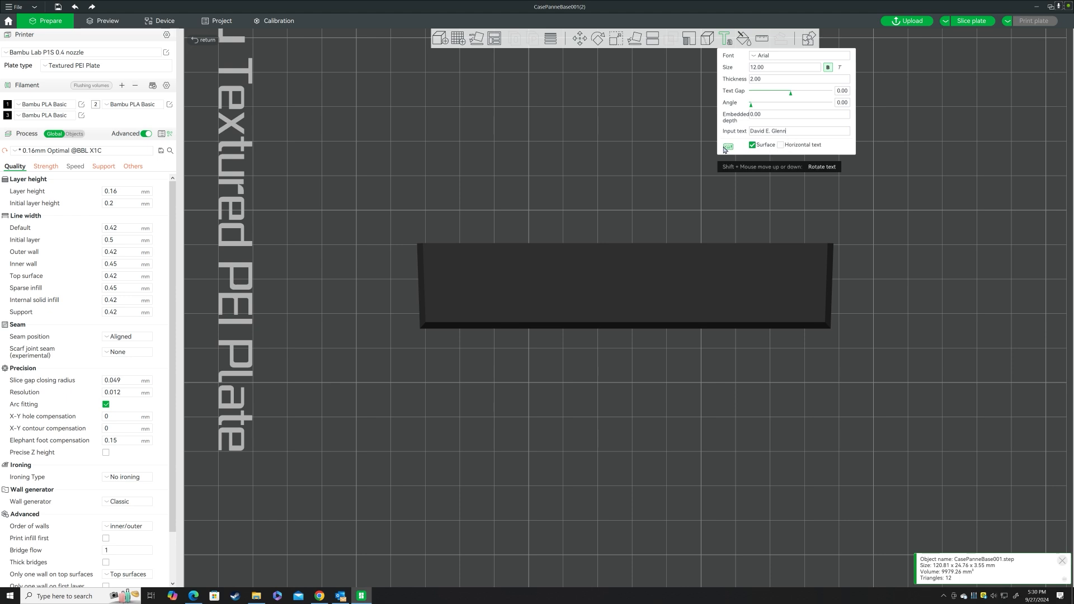
Place the name text near the middle of the nameplate's top face and finish the text shape.
click(623, 295)
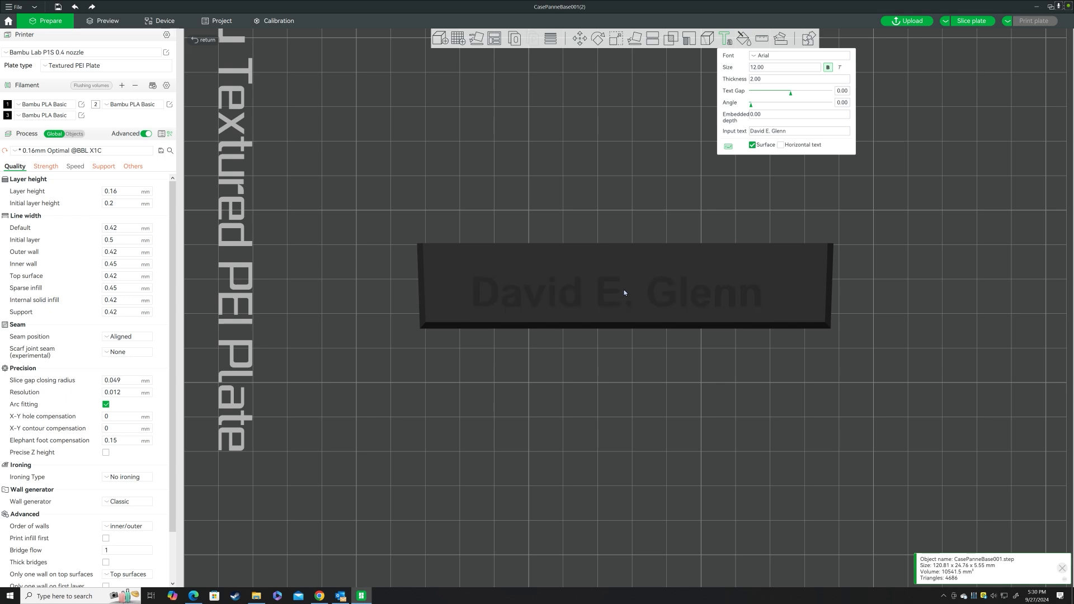
click(640, 289)
click(634, 286)
click(634, 288)
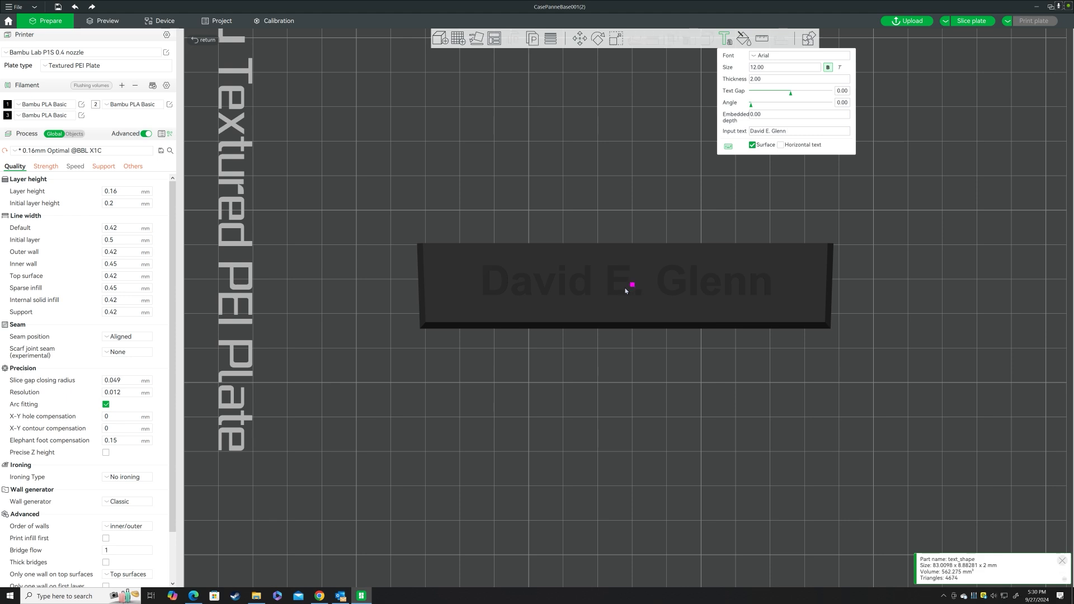
click(726, 38)
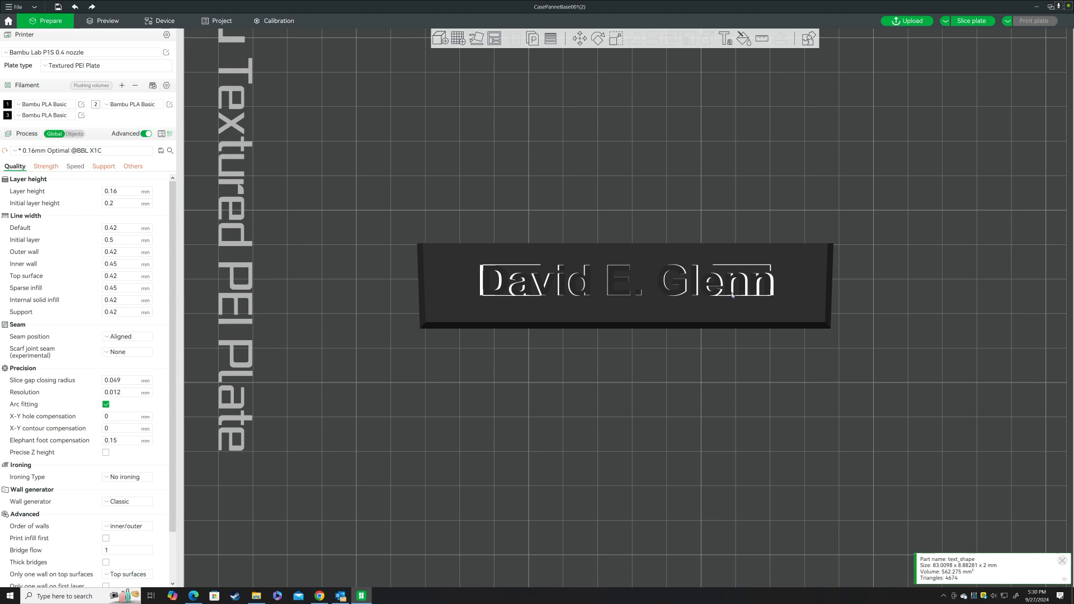
Assign filament 2, white Bambu PLA Basic, to the name text and slice the plate.
right_click(695, 279)
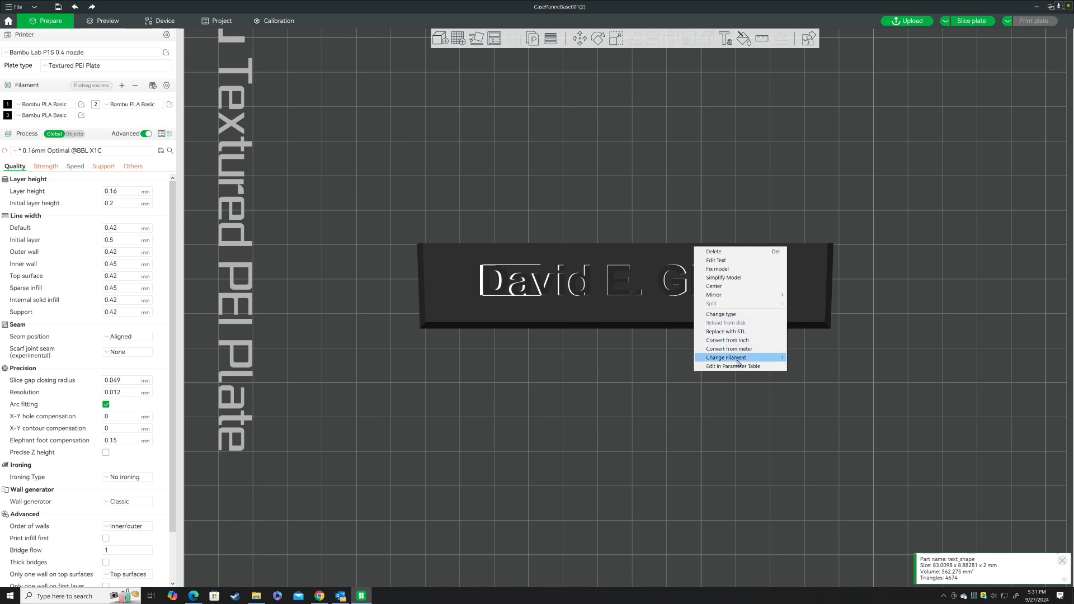
mouse_move(739, 362)
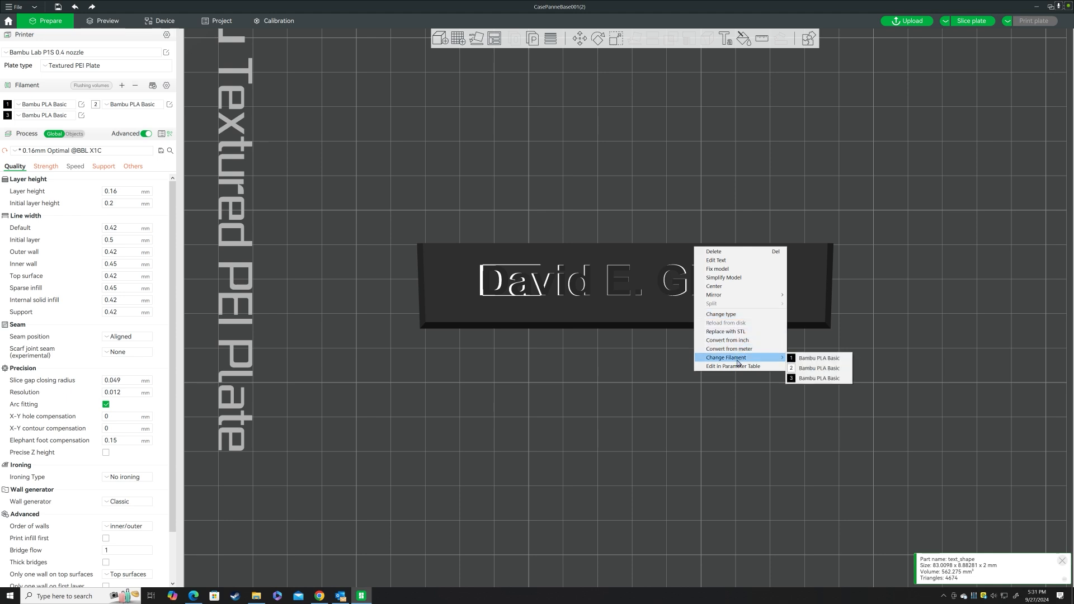
click(815, 369)
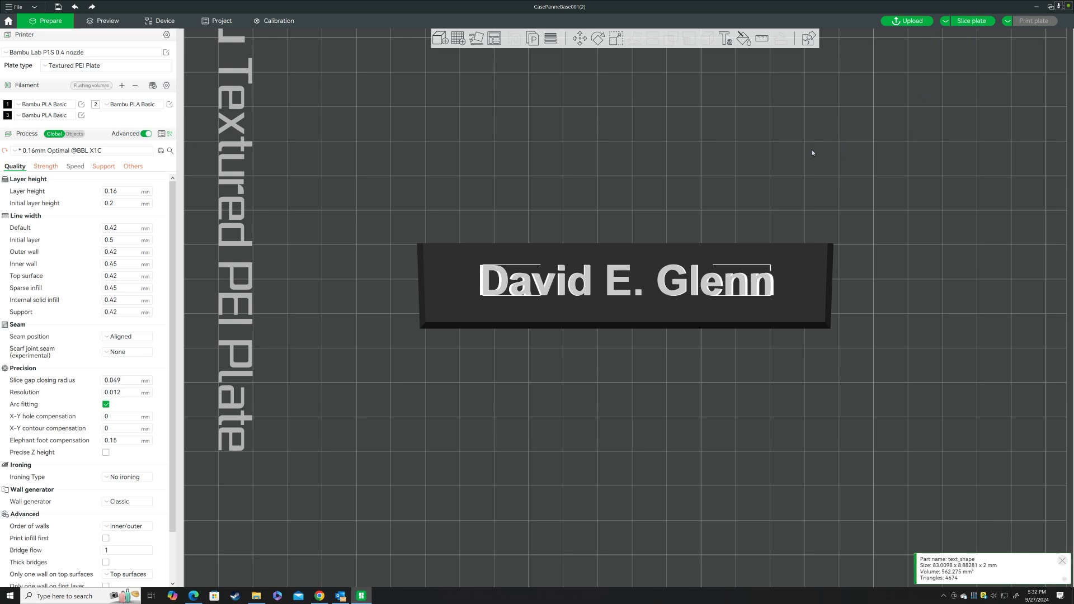
click(841, 170)
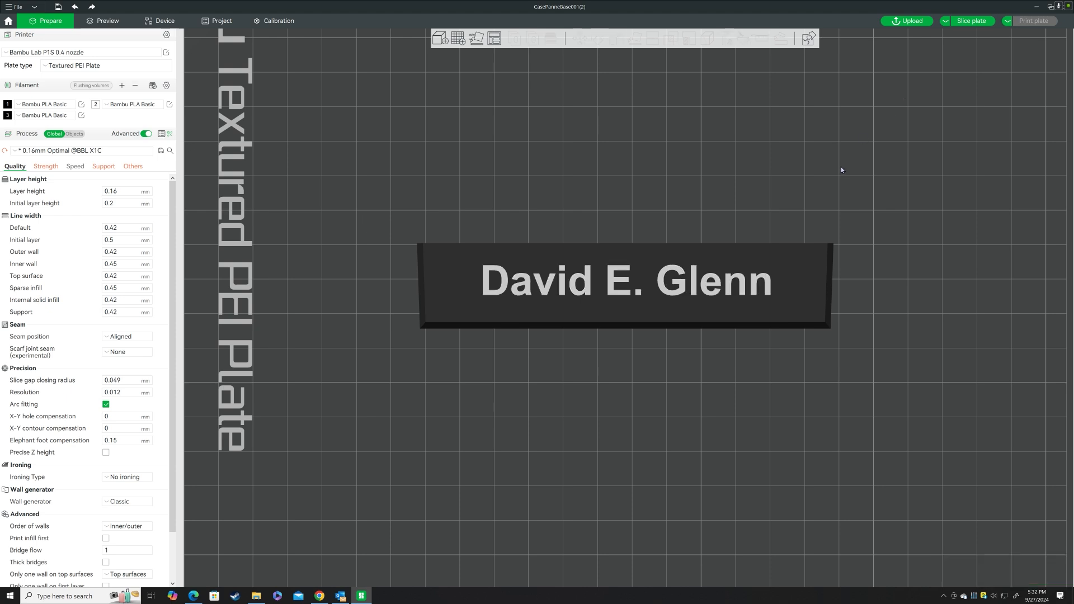
click(668, 296)
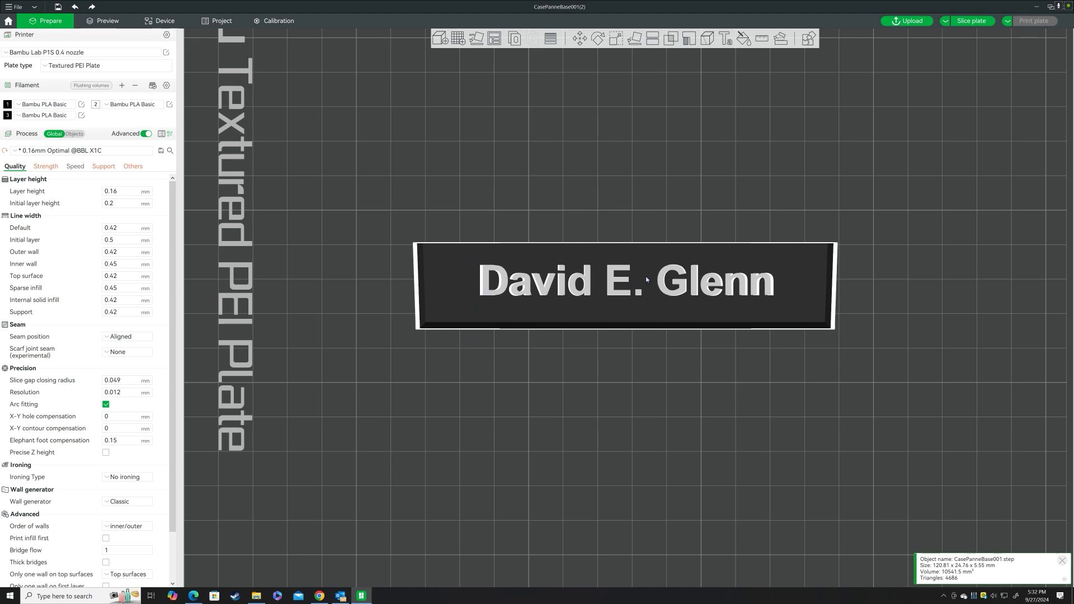
click(971, 21)
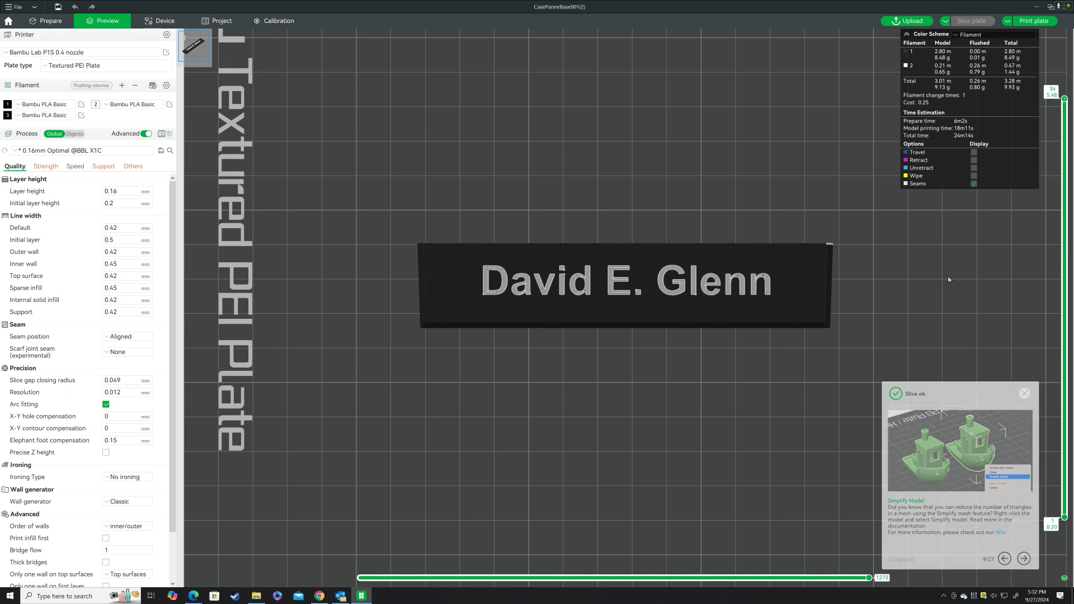
Step the sliced preview down to layer 22 and up to layer 23 to examine where the lettering starts.
drag(976, 248, 975, 233)
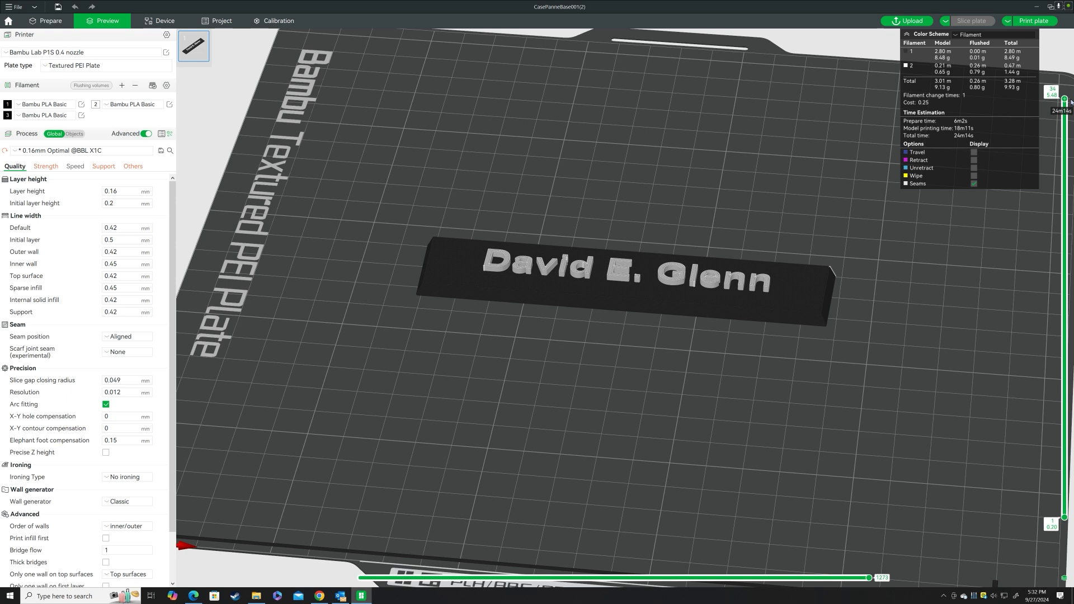
drag(1066, 107, 1050, 250)
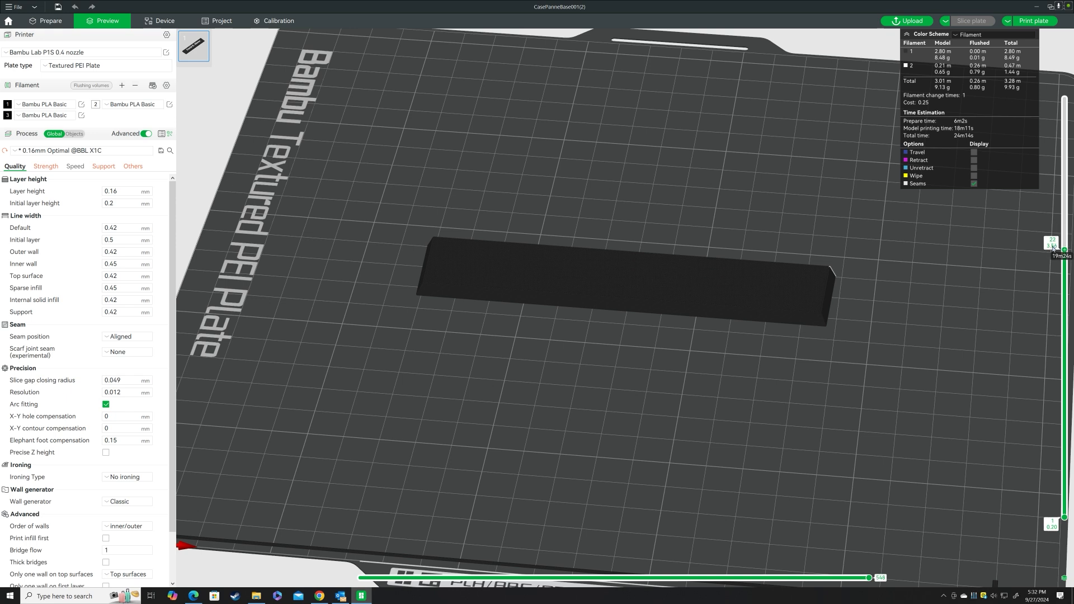
drag(909, 292, 962, 261)
mouse_move(1064, 252)
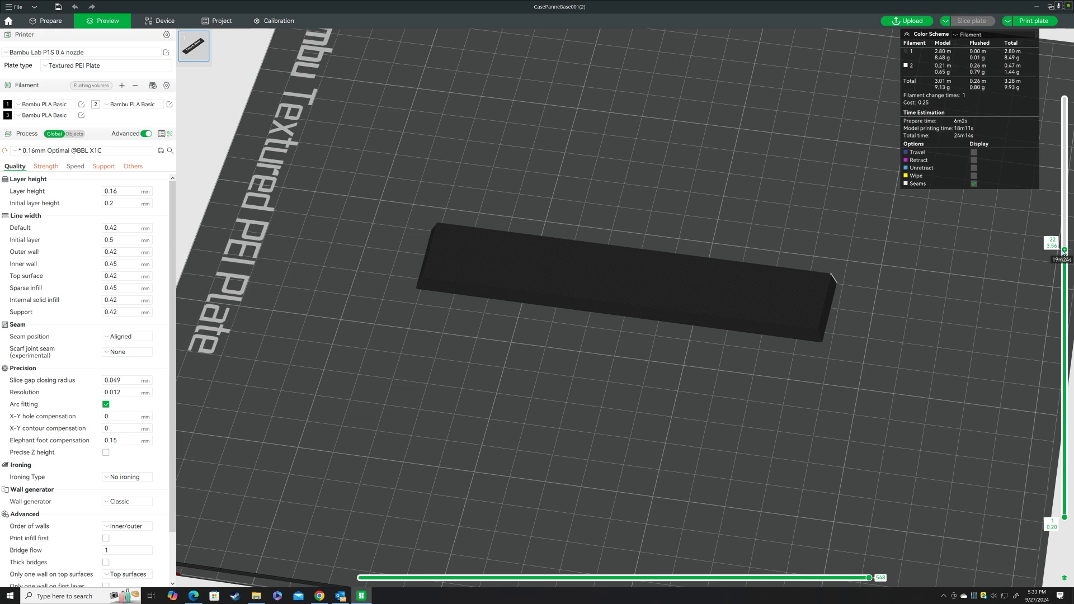
scroll(1064, 250, up, 1)
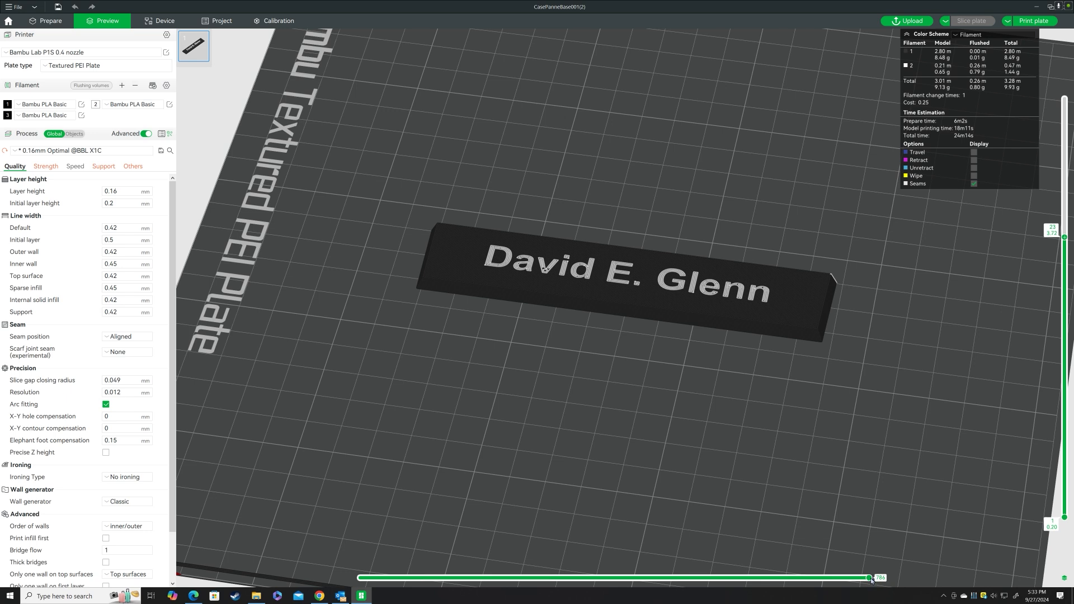
Check which actions can be added at layer 23, and return the preview to the full model height.
mouse_move(871, 580)
mouse_down()
mouse_move(541, 591)
mouse_move(353, 545)
mouse_move(450, 571)
mouse_move(896, 578)
mouse_up()
mouse_move(1064, 237)
mouse_down()
mouse_move(1065, 251)
mouse_move(1065, 242)
mouse_up()
drag(1066, 244, 1065, 241)
right_click(1065, 240)
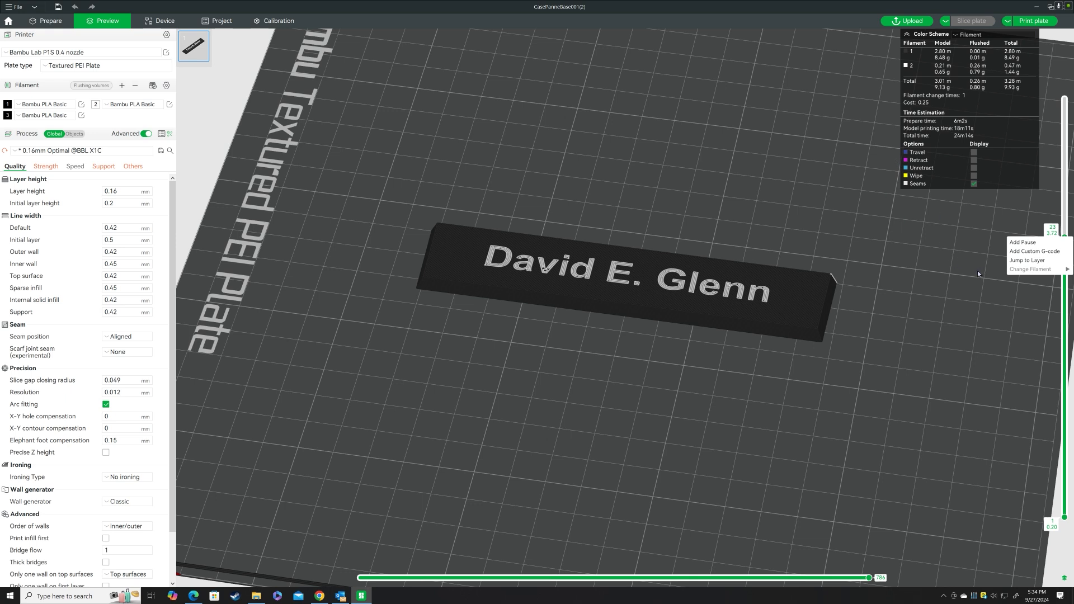
click(964, 261)
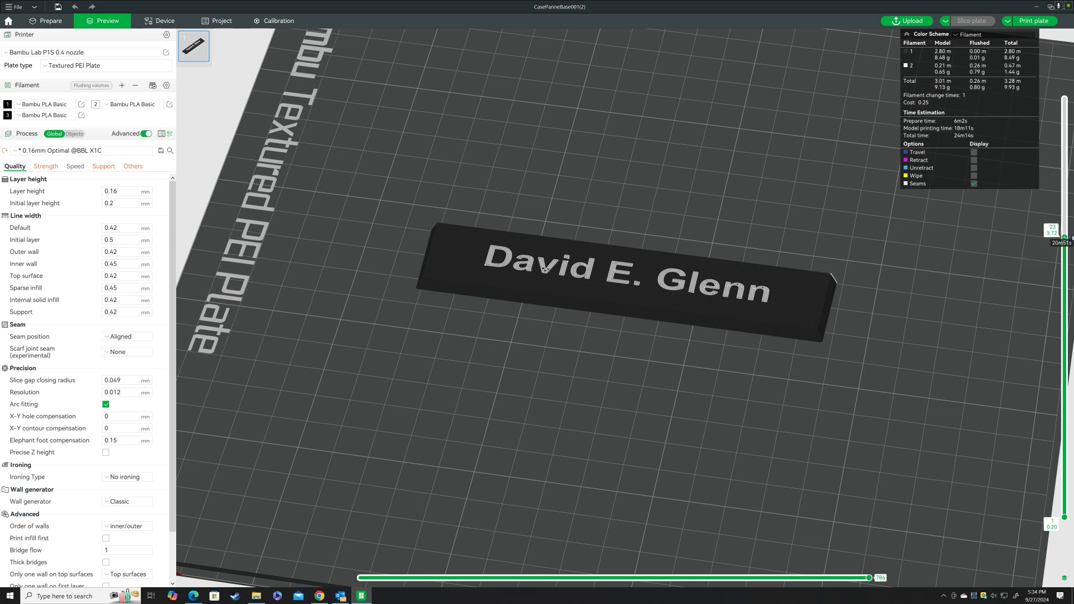
drag(1065, 237, 1063, 73)
drag(707, 175, 748, 157)
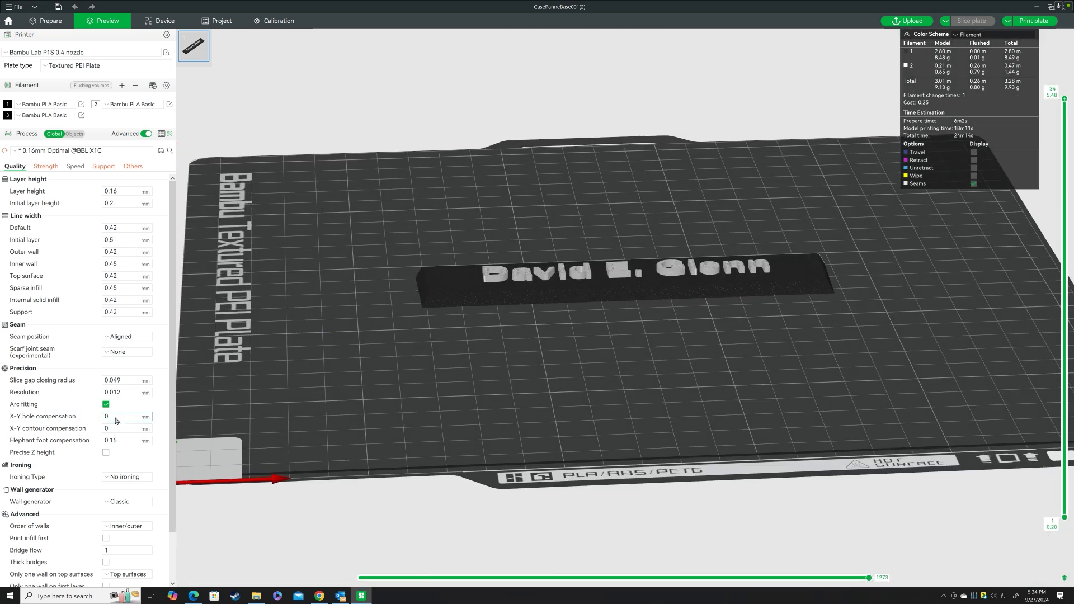
Enable the prime tower, slice the plate again and inspect the tower beside the nameplate.
click(104, 166)
click(133, 166)
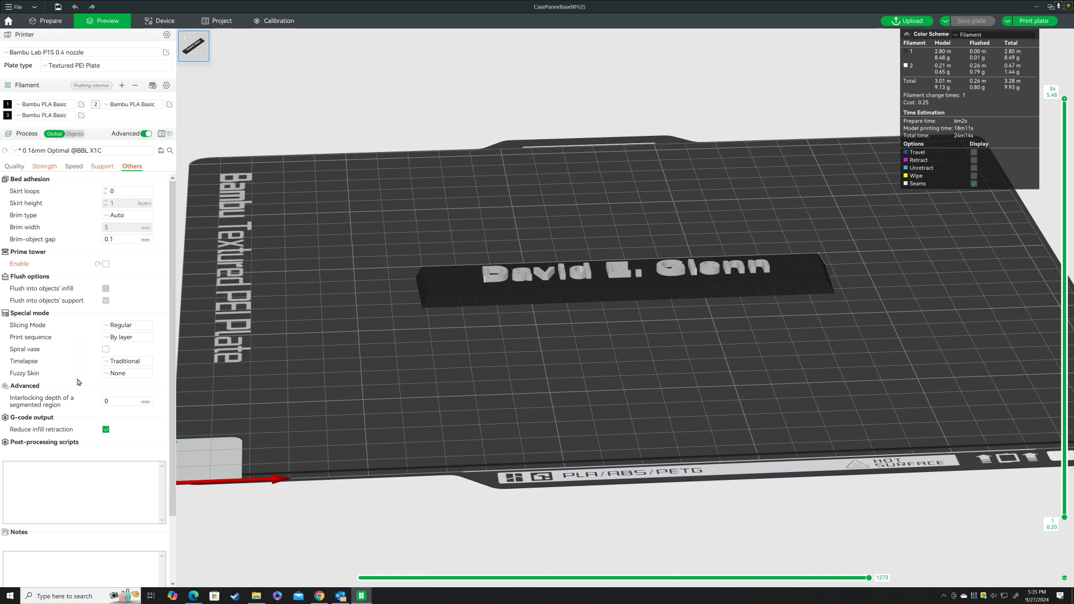
click(102, 167)
click(133, 166)
click(106, 264)
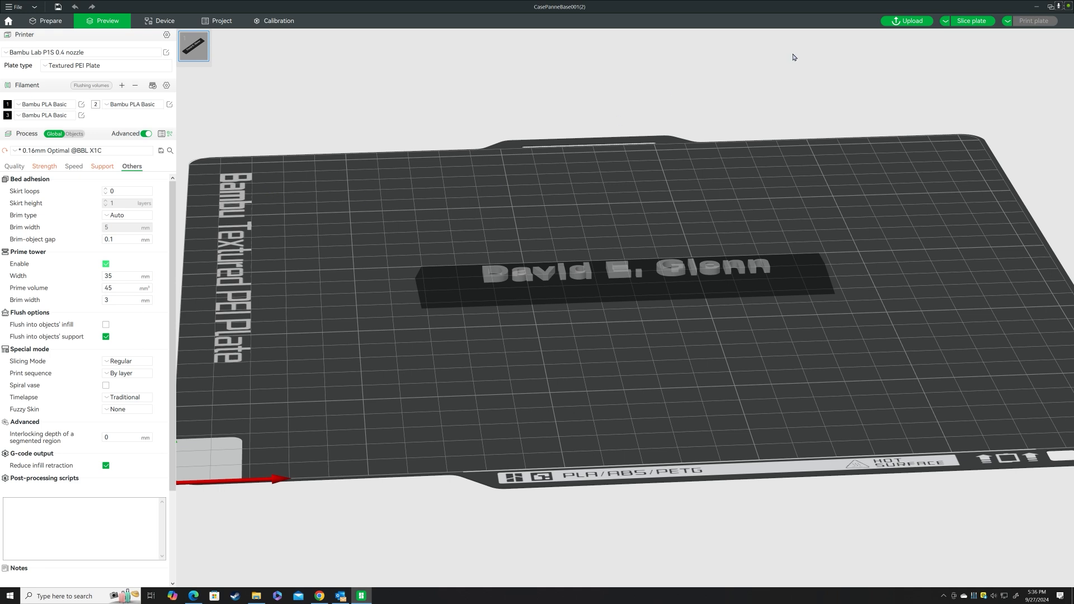
click(971, 22)
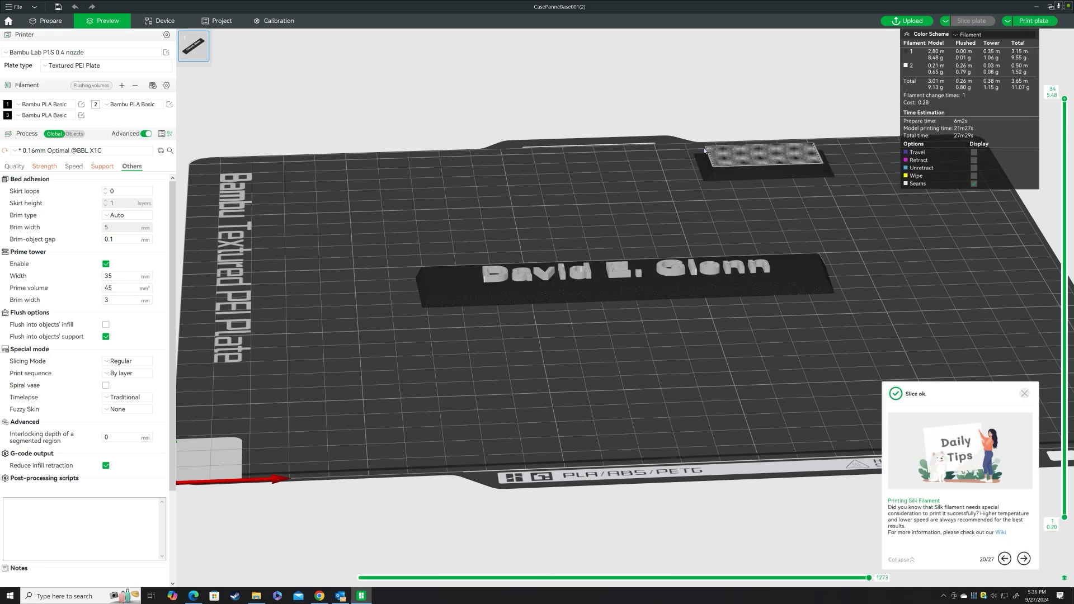
drag(929, 234, 928, 262)
right_drag(918, 267, 896, 477)
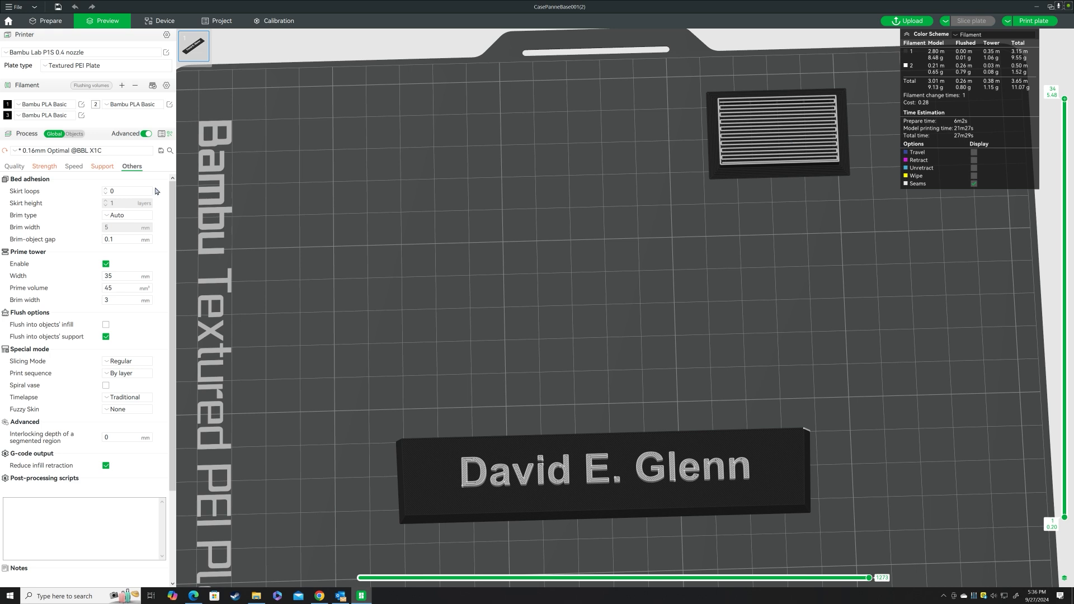
Disable the prime tower, slice the plate again and dismiss the slicing notice.
click(106, 264)
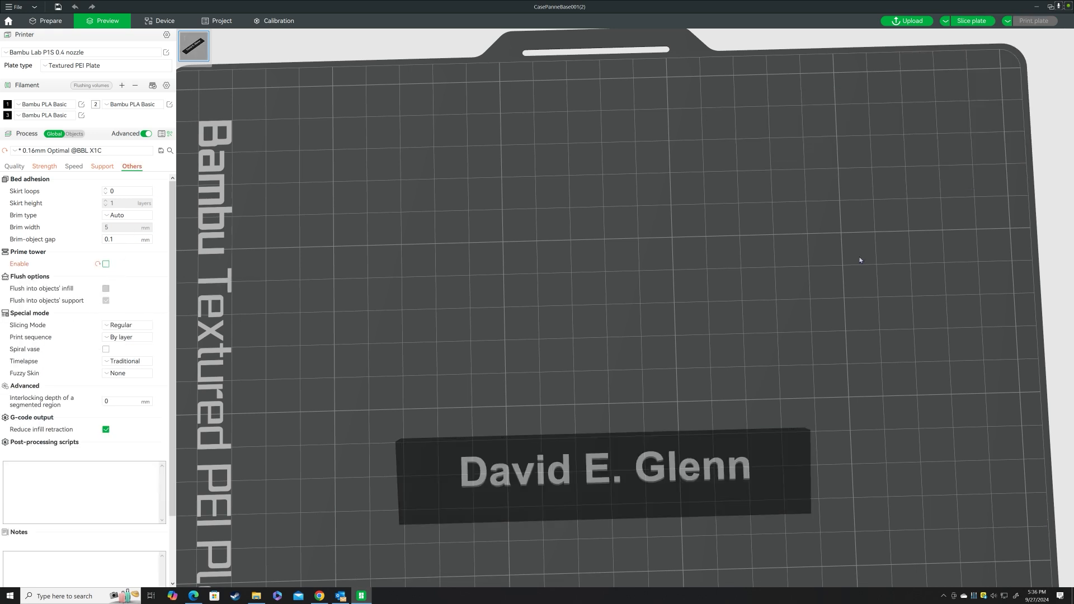
click(971, 21)
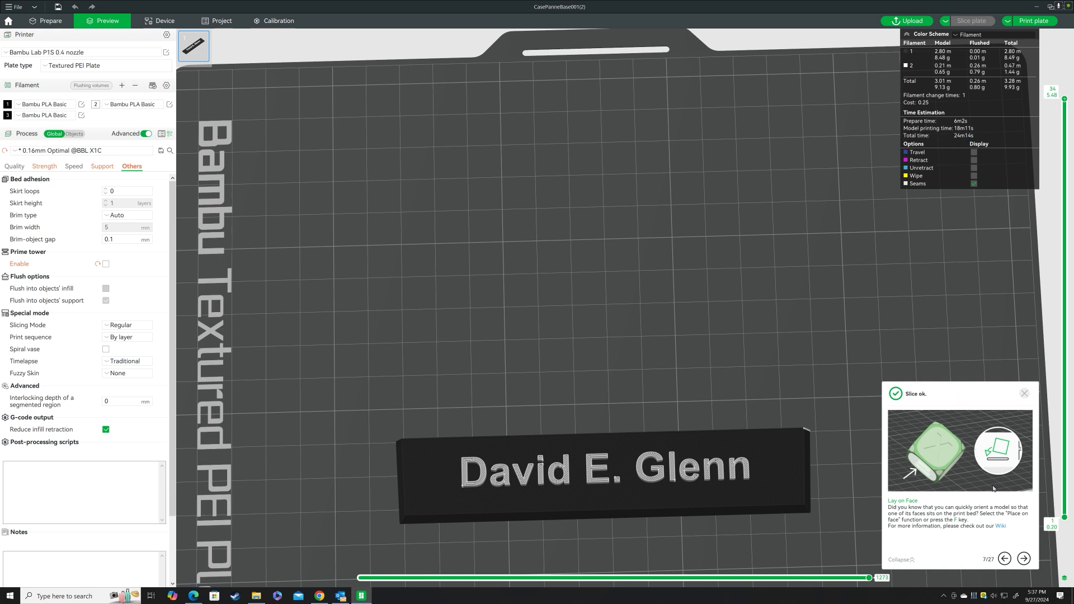
click(1024, 393)
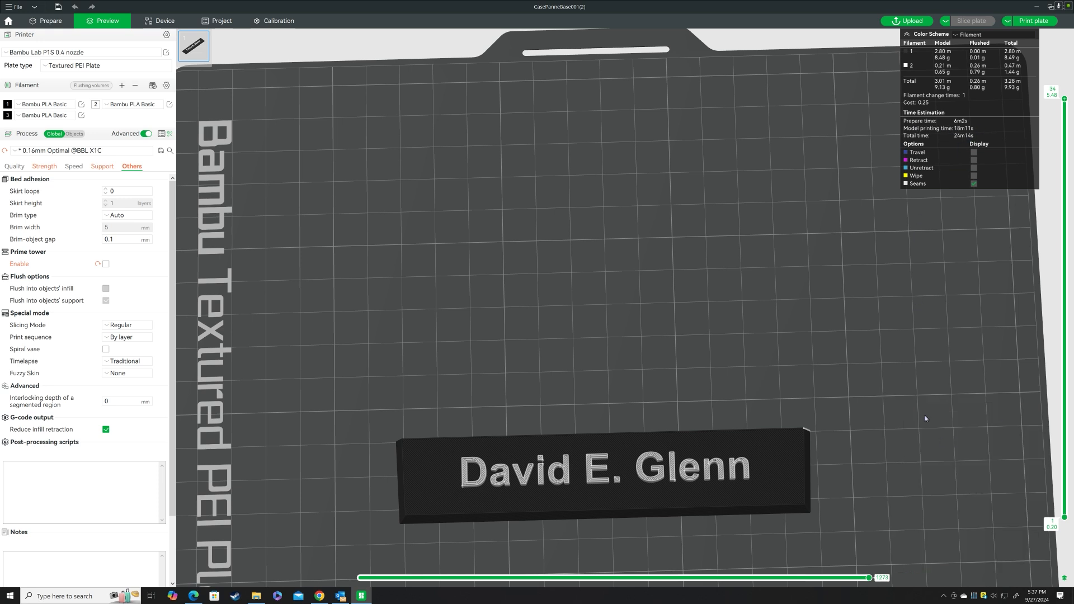
Inspect the nameplate in the re-sliced preview without the prime tower, and lower the displayed height to layer 23.
scroll(898, 364, down, 1)
right_drag(820, 357, 819, 243)
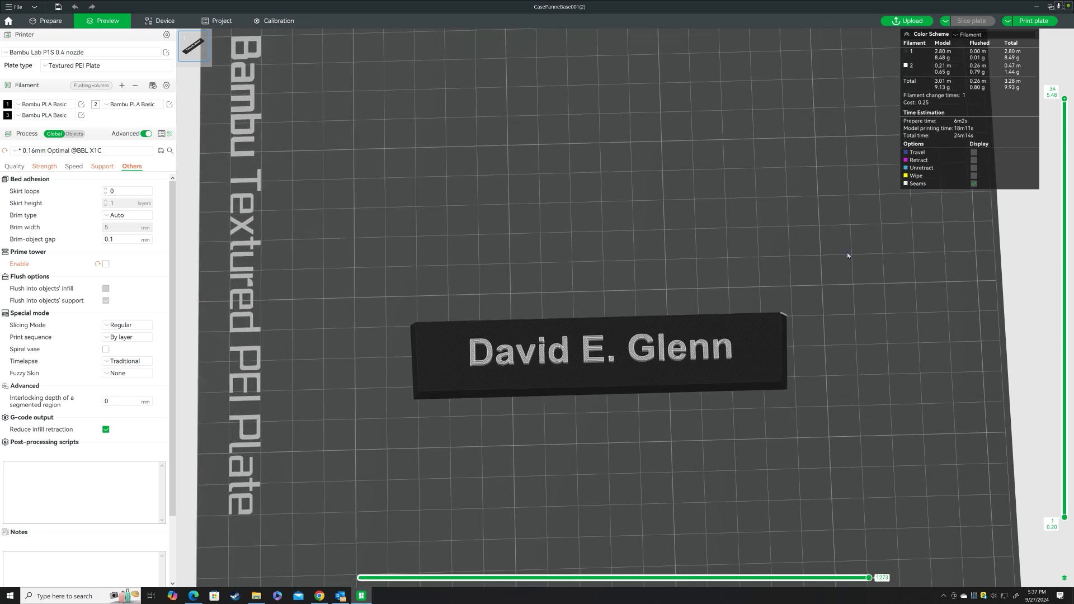
scroll(848, 254, down, 5)
scroll(847, 237, up, 6)
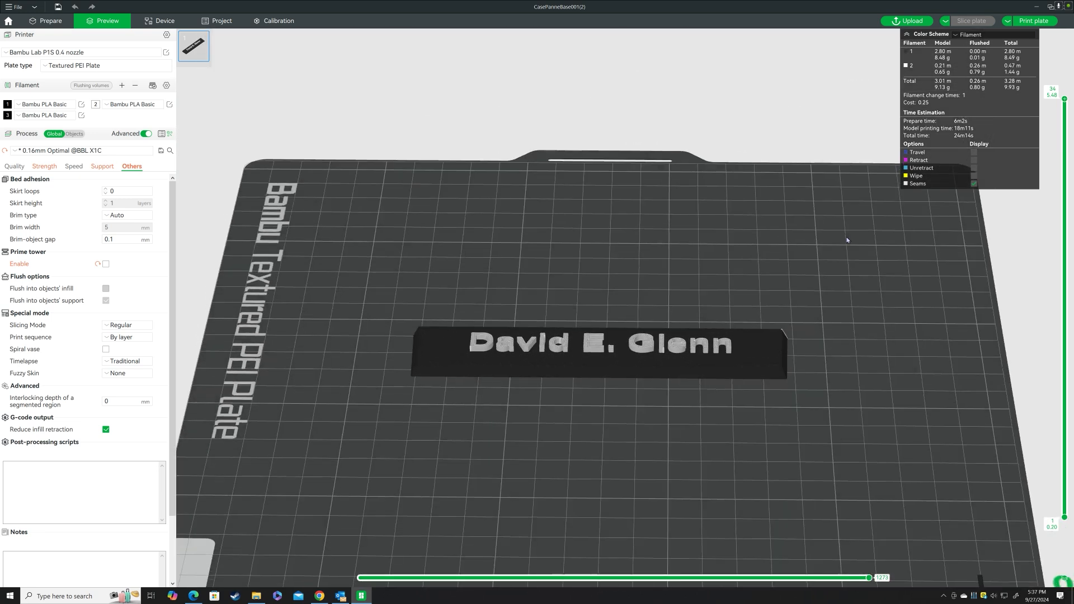
drag(848, 255, 848, 246)
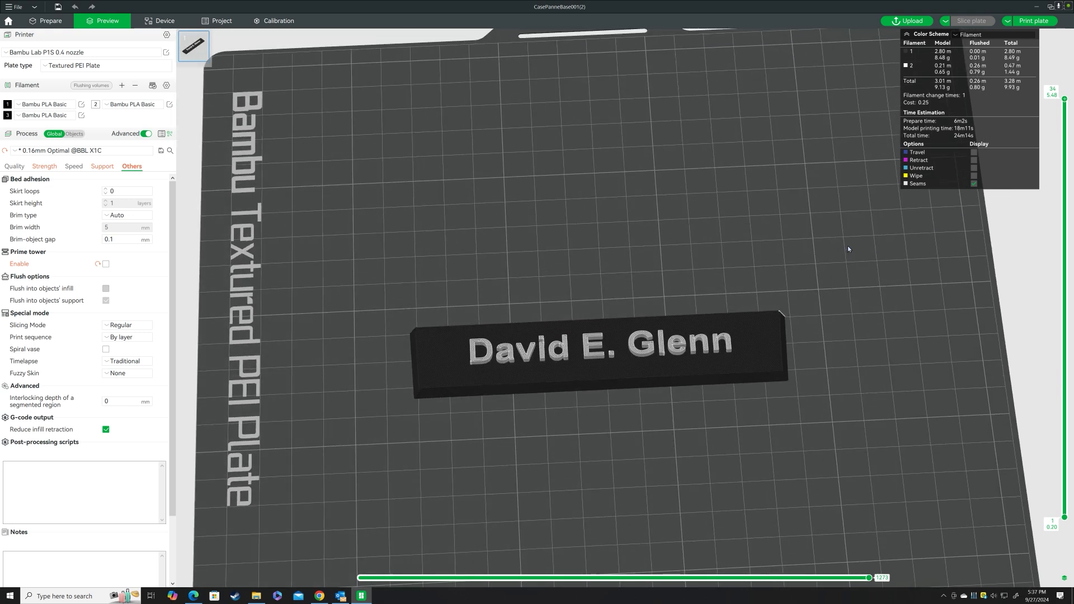
mouse_move(1066, 103)
drag(1065, 102, 1050, 241)
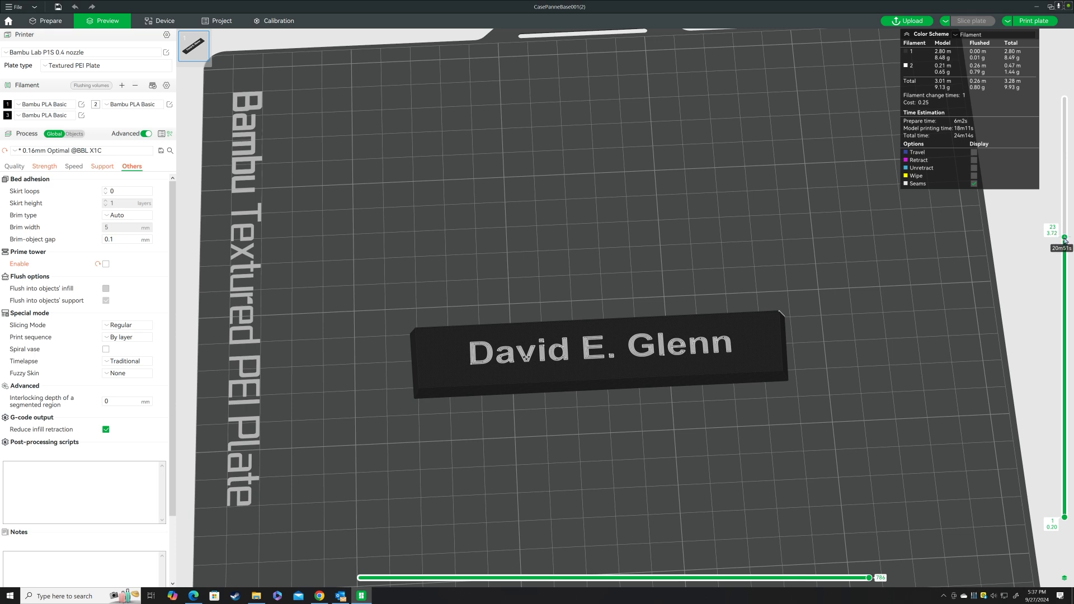
Review the pause, custom G-code and filament-change options for layer 23, and restore the preview to the top layer.
right_click(1065, 238)
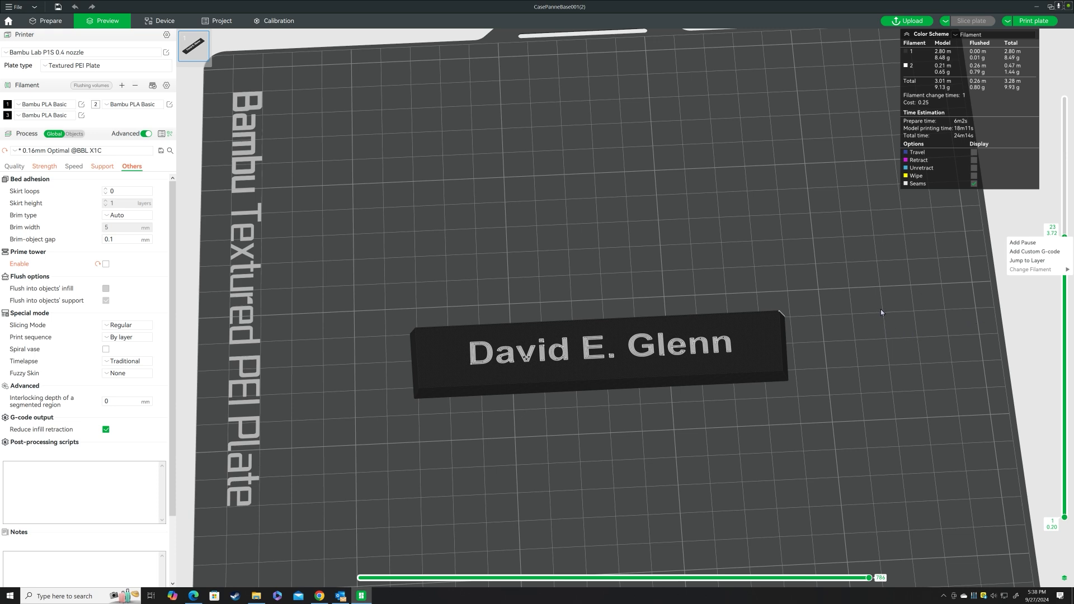
click(923, 349)
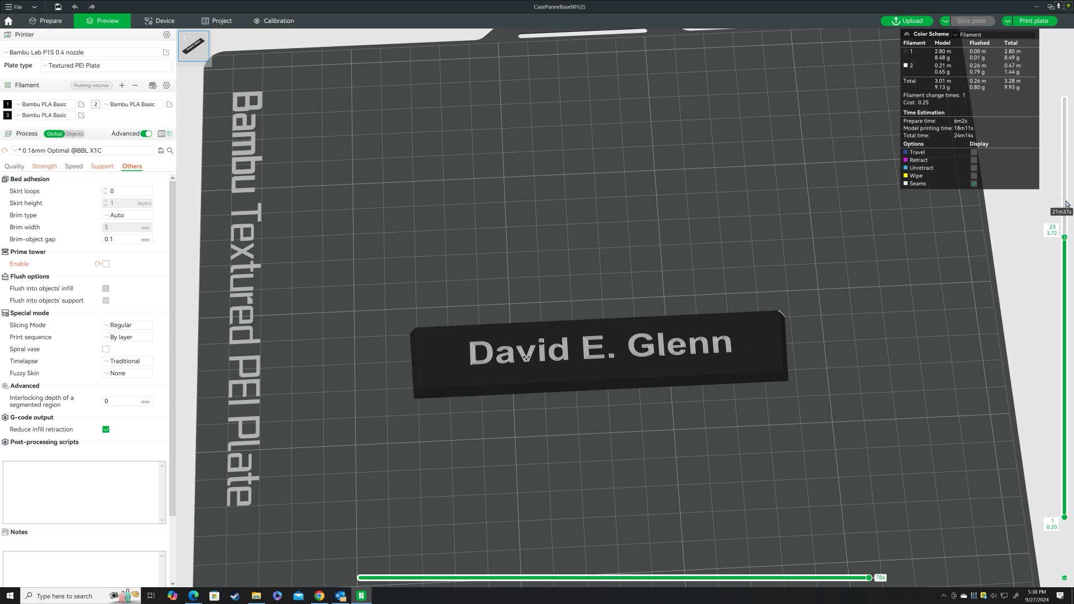
drag(1065, 237, 1065, 99)
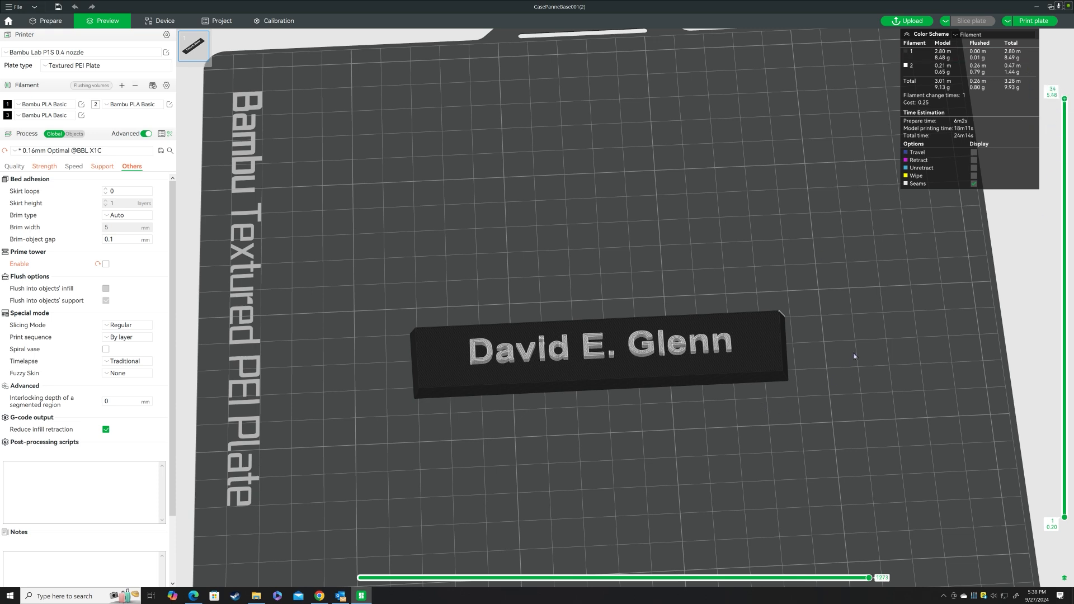